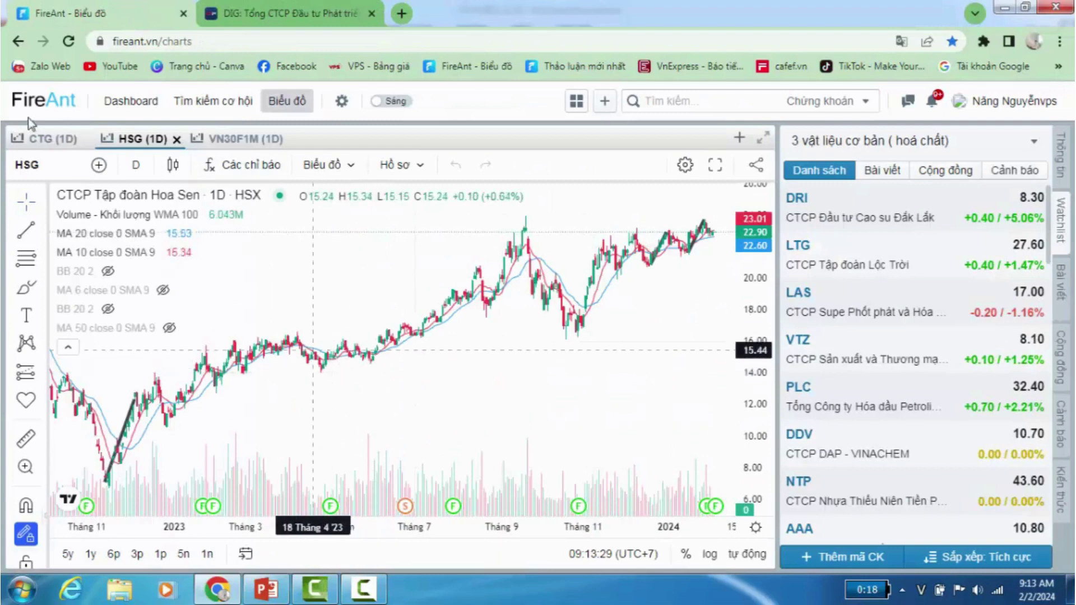
- Open the Tìm kiếm cơ hội stock screener and add the conditions Lĩnh vực hoạt động, Giá hiện tại and Tổng KL
{"action": "left_click", "coordinate": [213, 101]}
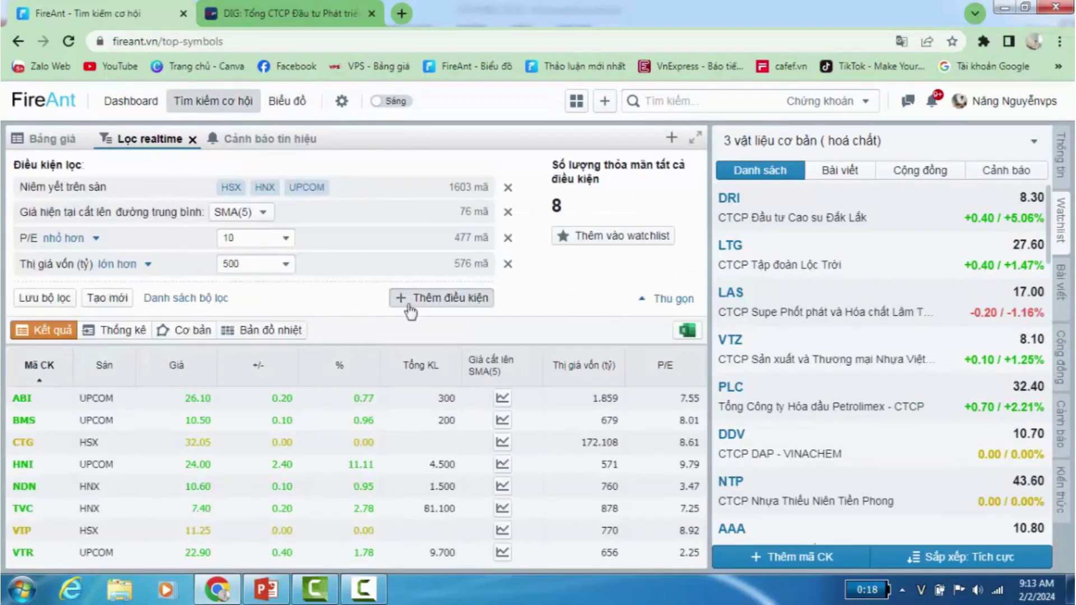
{"action": "left_click", "coordinate": [406, 298]}
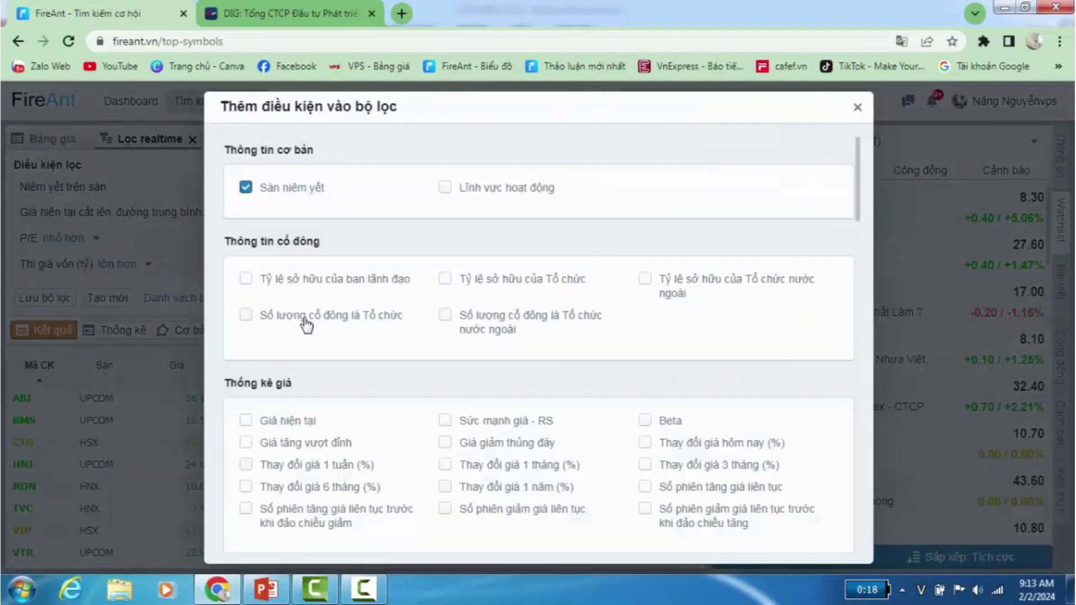
{"action": "left_click", "coordinate": [447, 191]}
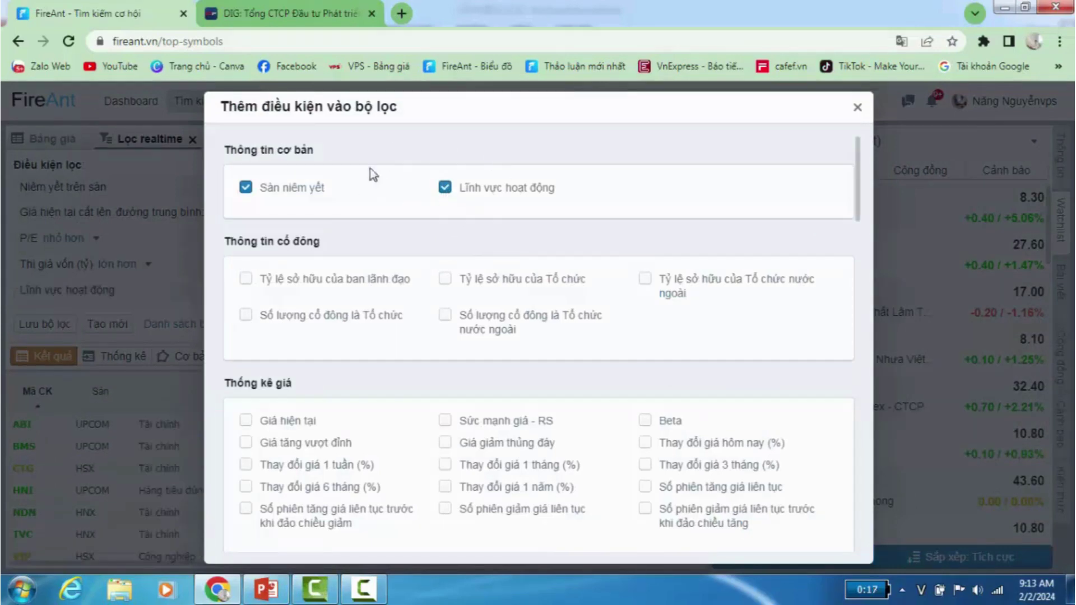
{"action": "scroll", "coordinate": [482, 325], "scroll_direction": "down", "scroll_amount": 4}
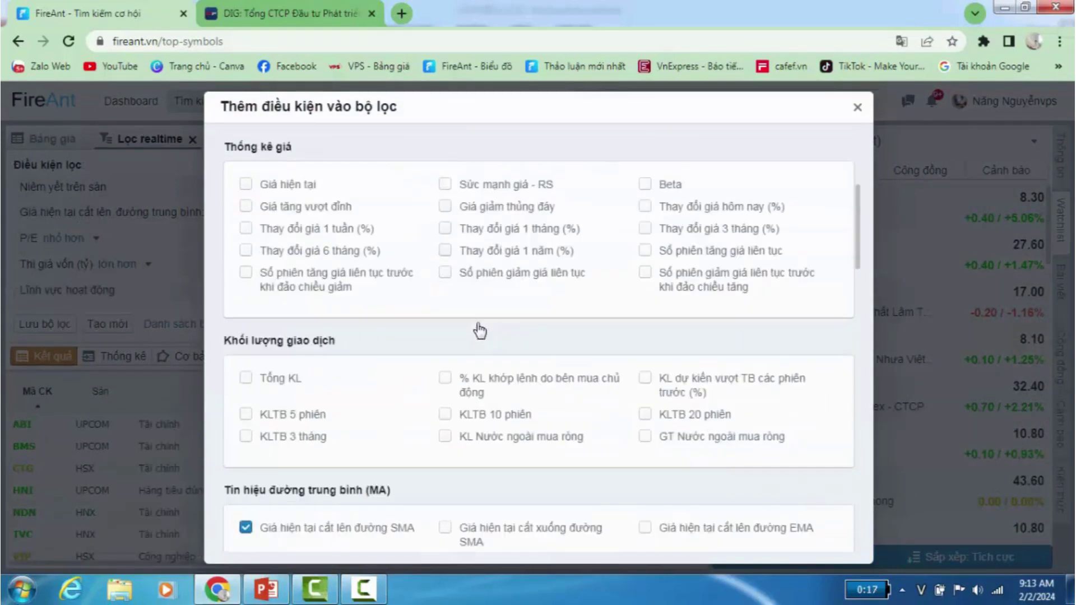
{"action": "left_click", "coordinate": [246, 185]}
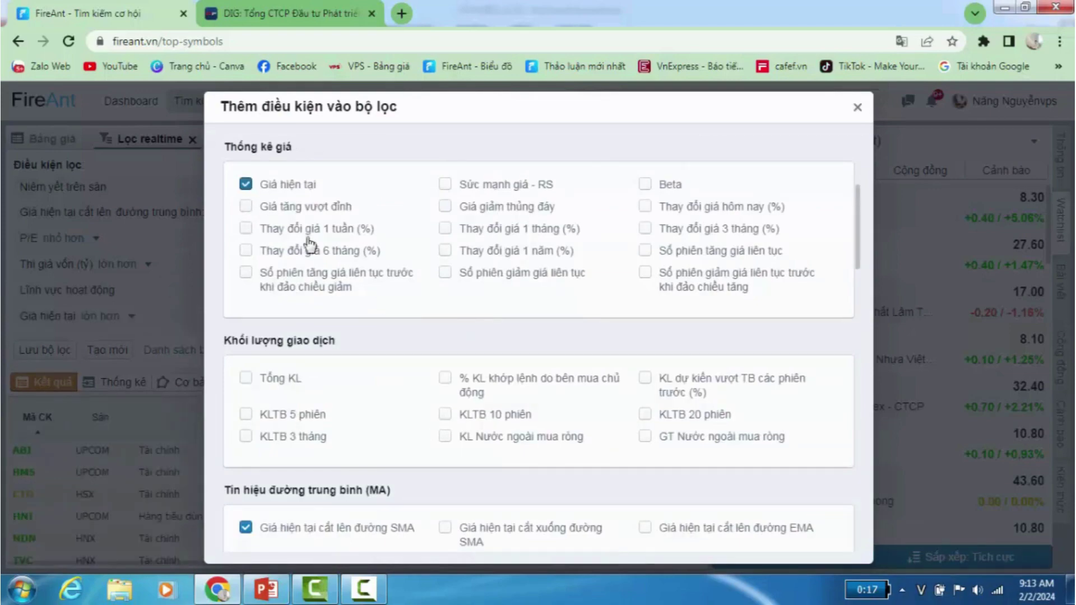
{"action": "left_click", "coordinate": [246, 380]}
- Add the EPS valuation condition and the ROE management-efficiency condition to the filter, then close the condition list
{"action": "scroll", "coordinate": [560, 384], "scroll_direction": "down", "scroll_amount": 10}
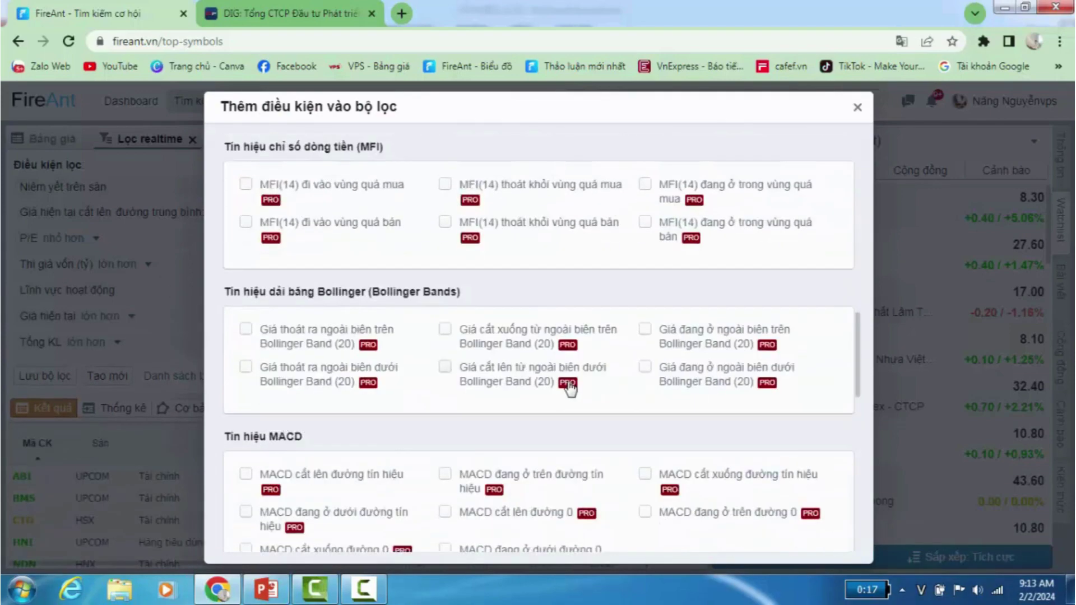
{"action": "left_click", "coordinate": [245, 477]}
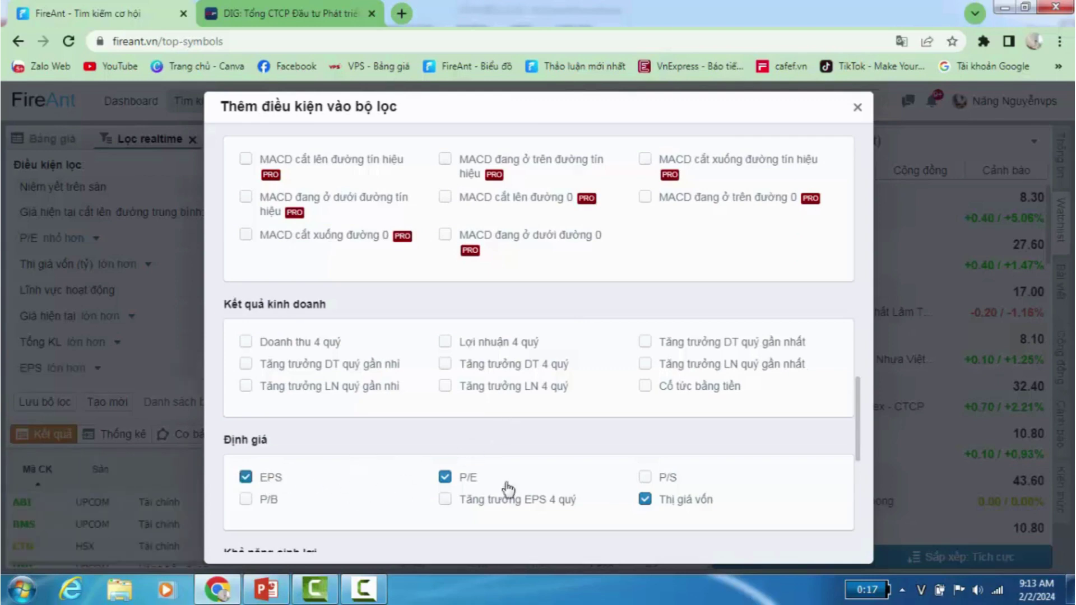
{"action": "scroll", "coordinate": [560, 426], "scroll_direction": "down", "scroll_amount": 3}
{"action": "scroll", "coordinate": [448, 387], "scroll_direction": "up", "scroll_amount": 1}
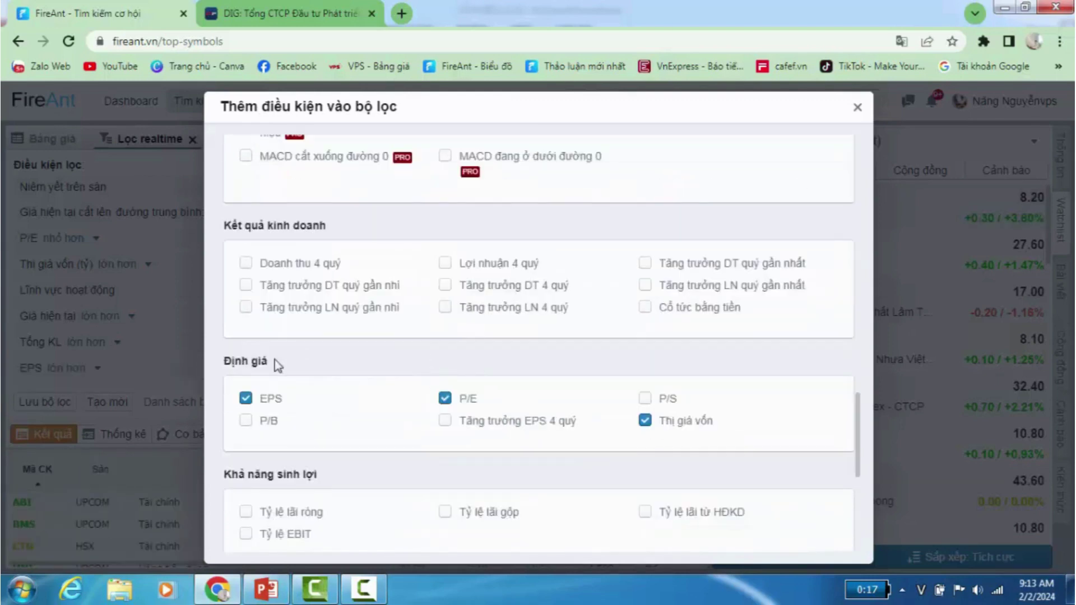
{"action": "scroll", "coordinate": [434, 412], "scroll_direction": "down", "scroll_amount": 6}
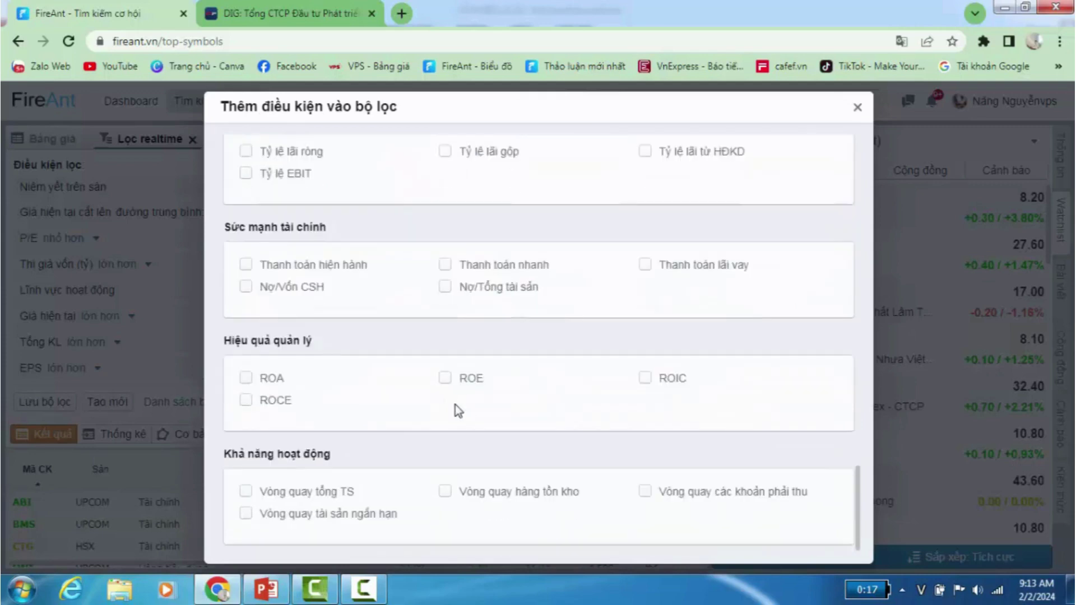
{"action": "left_click", "coordinate": [445, 378]}
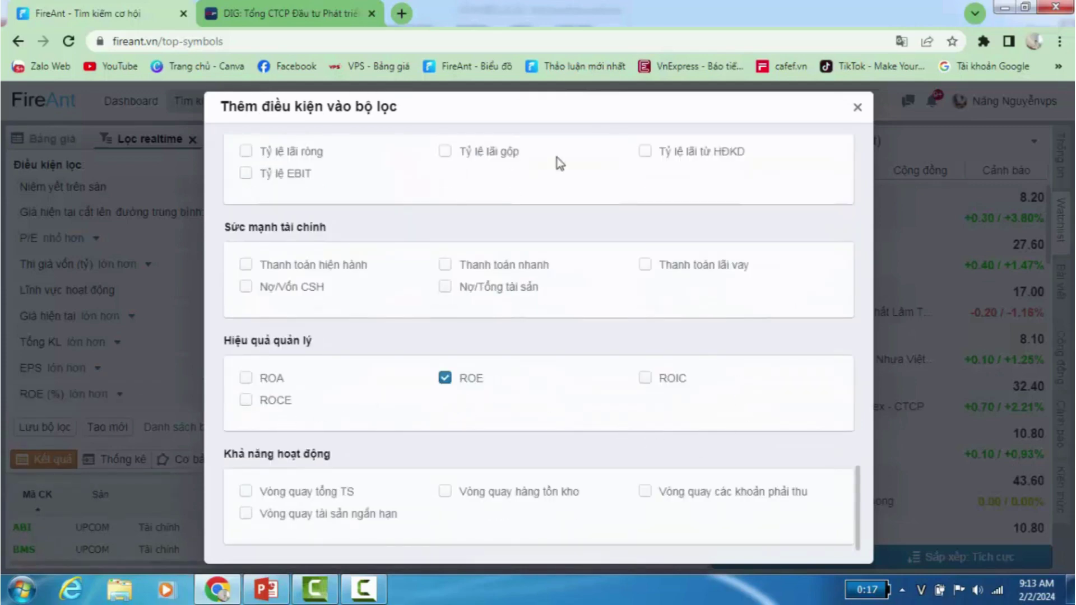
{"action": "left_click", "coordinate": [905, 258]}
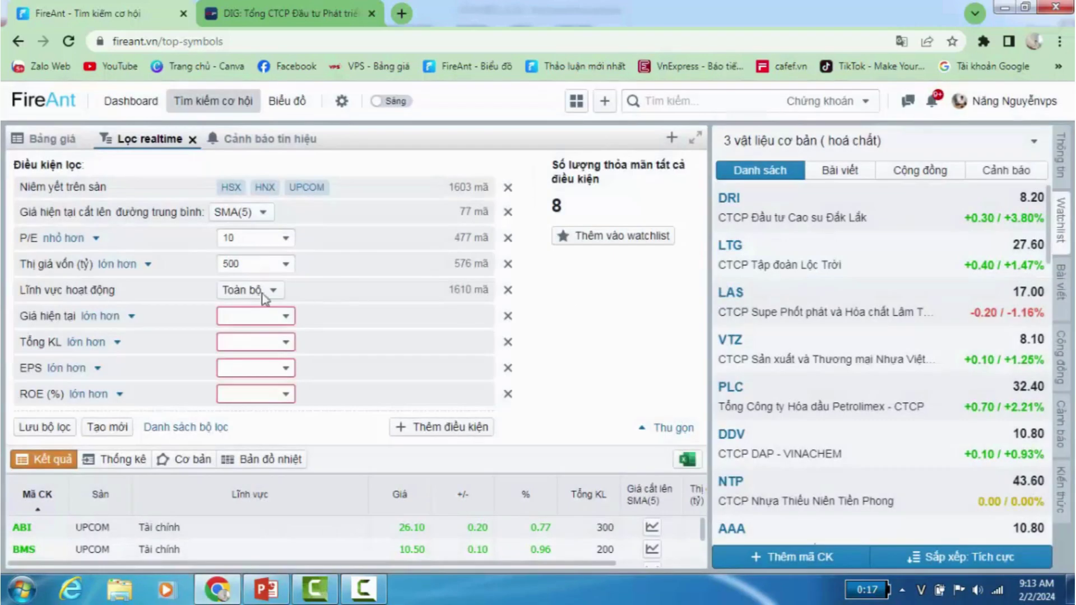
- Replace the limit of the P/E filter condition with 6
{"action": "left_click", "coordinate": [255, 240]}
{"action": "key", "text": "BackSpace"}
{"action": "type", "text": "6"}
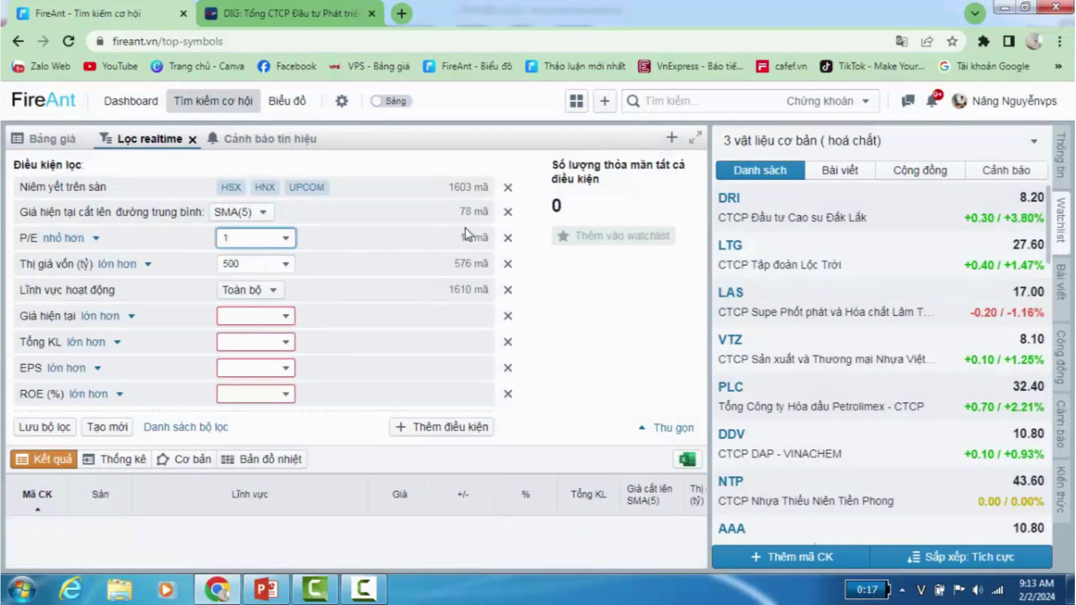
{"action": "key", "text": "BackSpace"}
{"action": "key", "text": "BackSpace"}
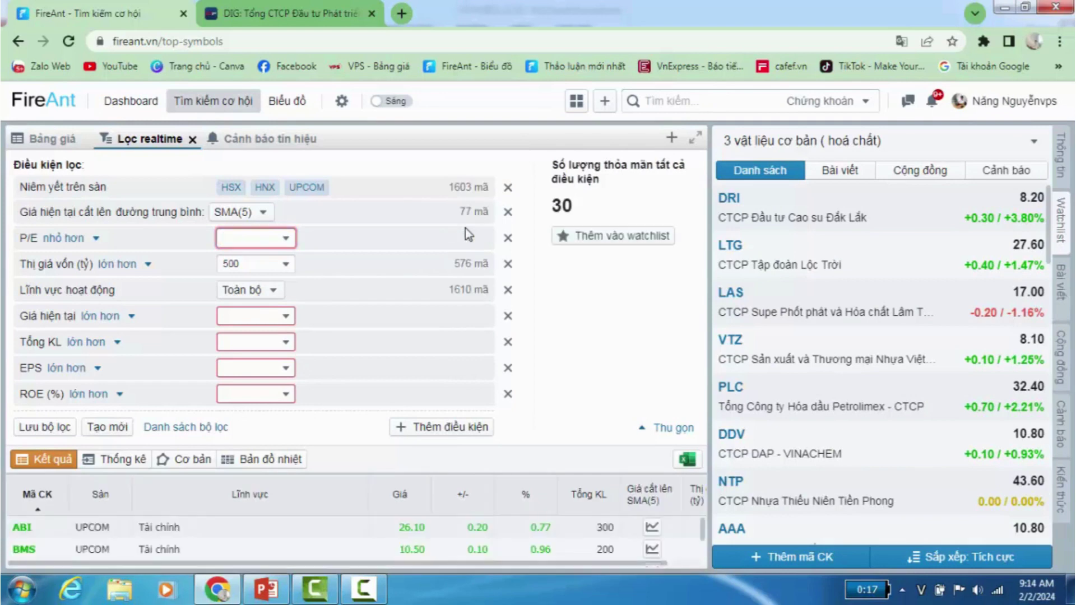
{"action": "left_click", "coordinate": [95, 240]}
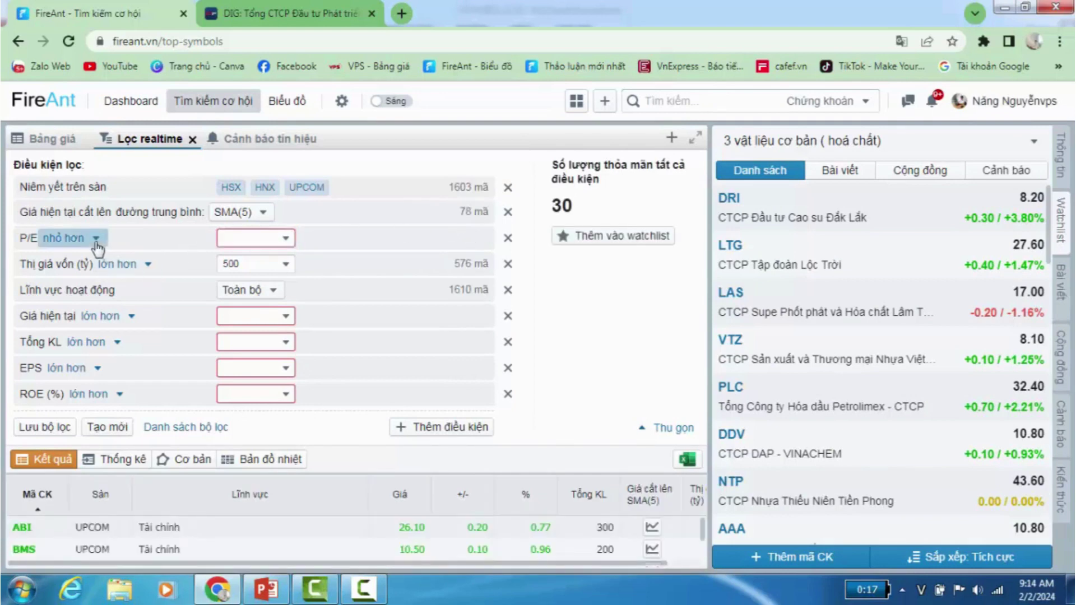
{"action": "left_click", "coordinate": [228, 242]}
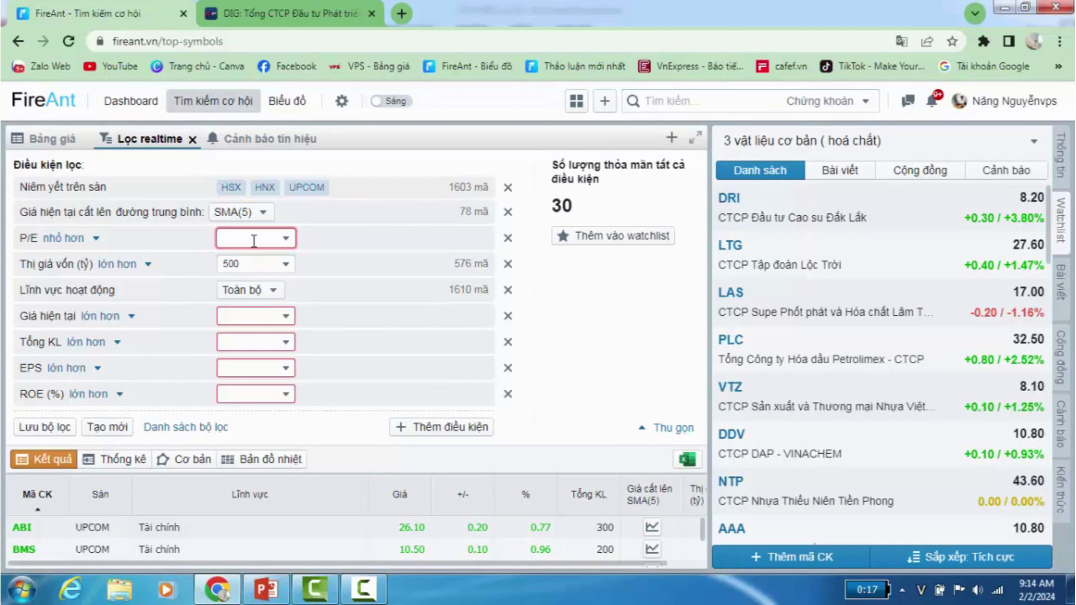
{"action": "type", "text": "6"}
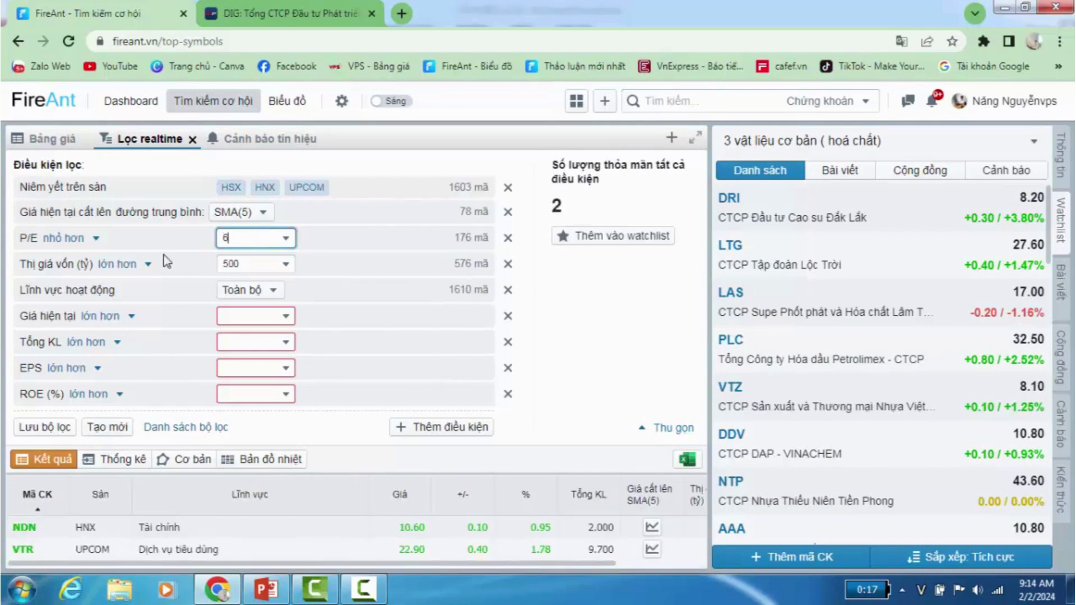
- Change the P/E condition's comparison to "nằm giữa" and set its upper bound to 15
{"action": "left_click", "coordinate": [98, 240]}
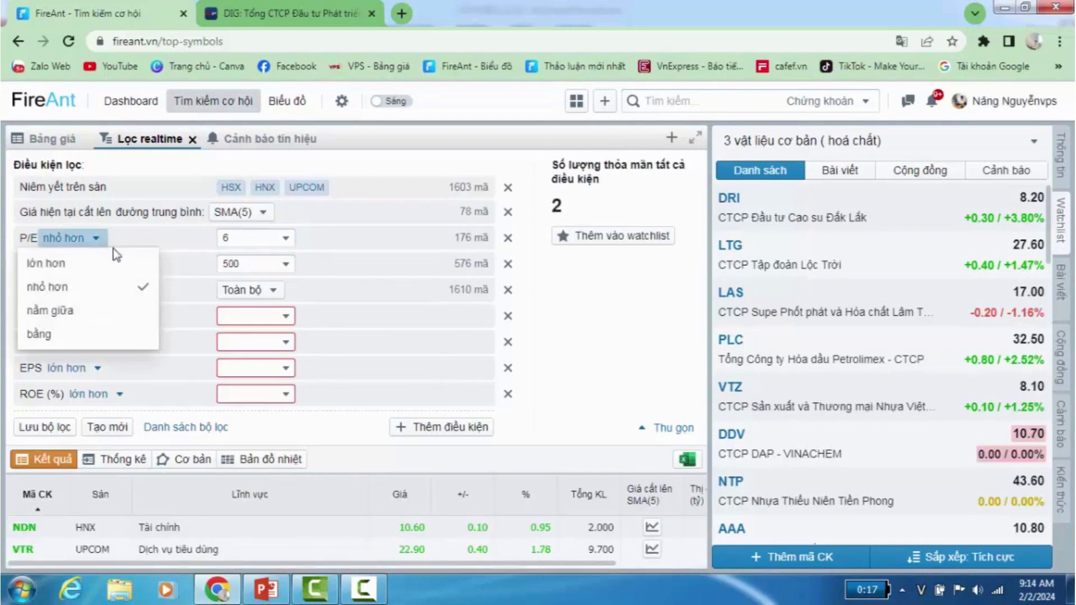
{"action": "left_click", "coordinate": [89, 313]}
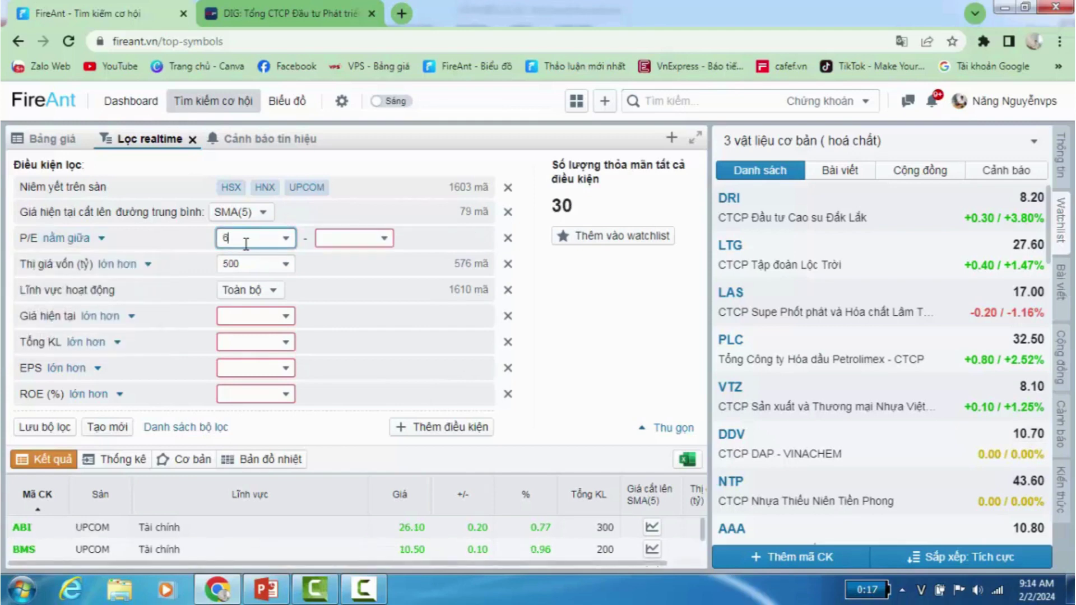
{"action": "left_click", "coordinate": [328, 234]}
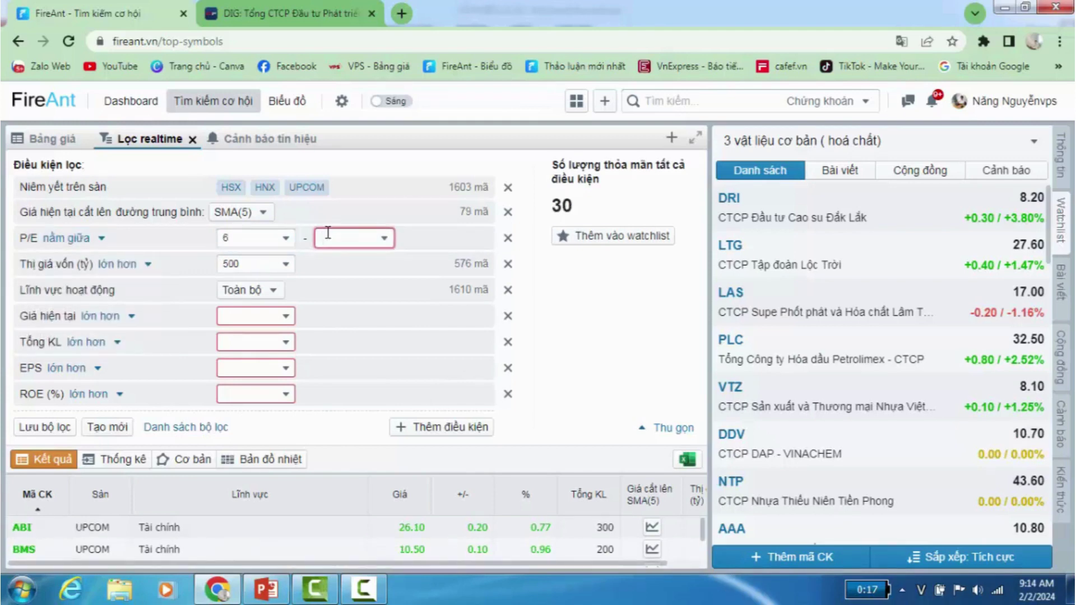
{"action": "type", "text": "15"}
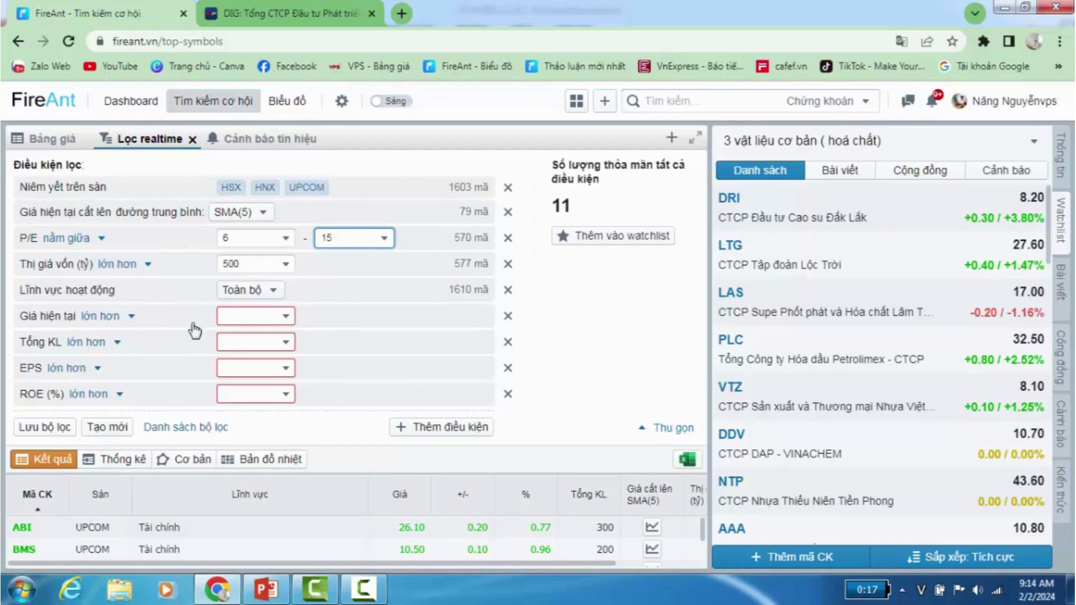
- Set the Giá hiện tại condition to greater than 10 and the Tổng KL condition to greater than 2000
{"action": "left_click", "coordinate": [252, 315]}
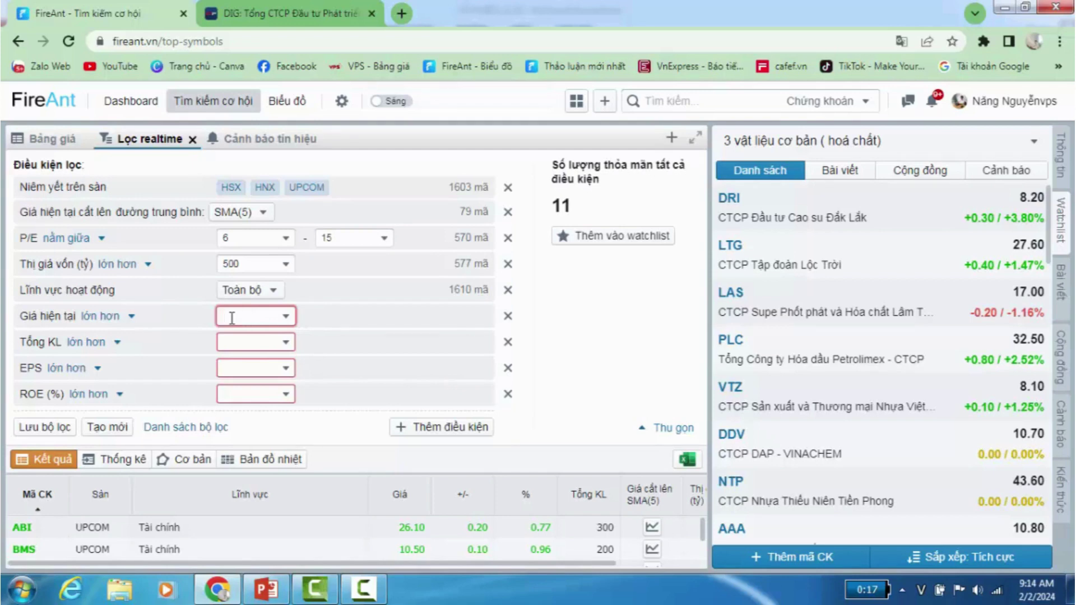
{"action": "type", "text": "10"}
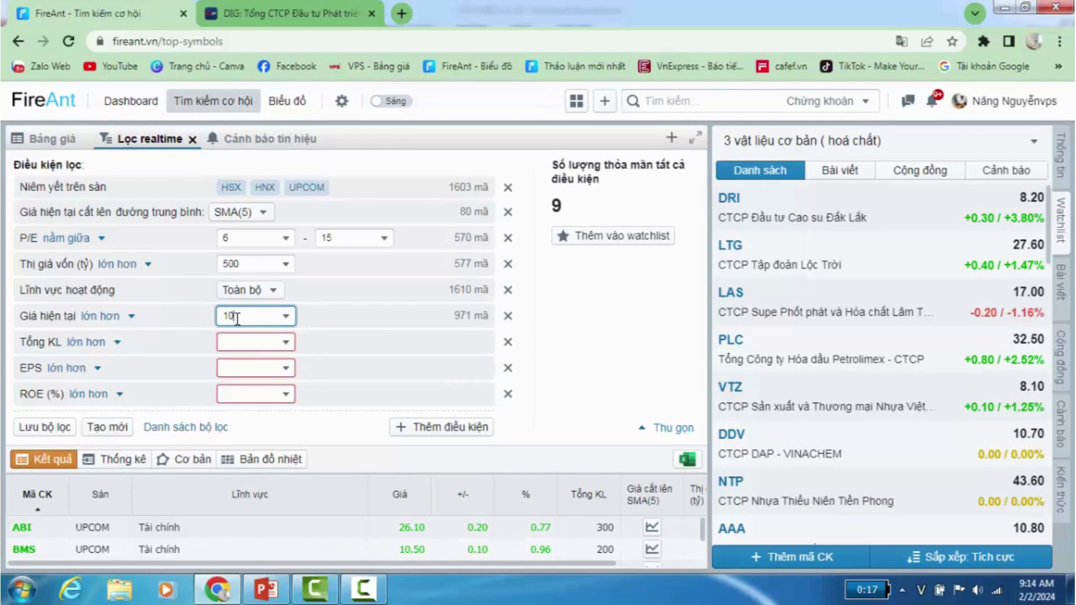
{"action": "left_click", "coordinate": [255, 344]}
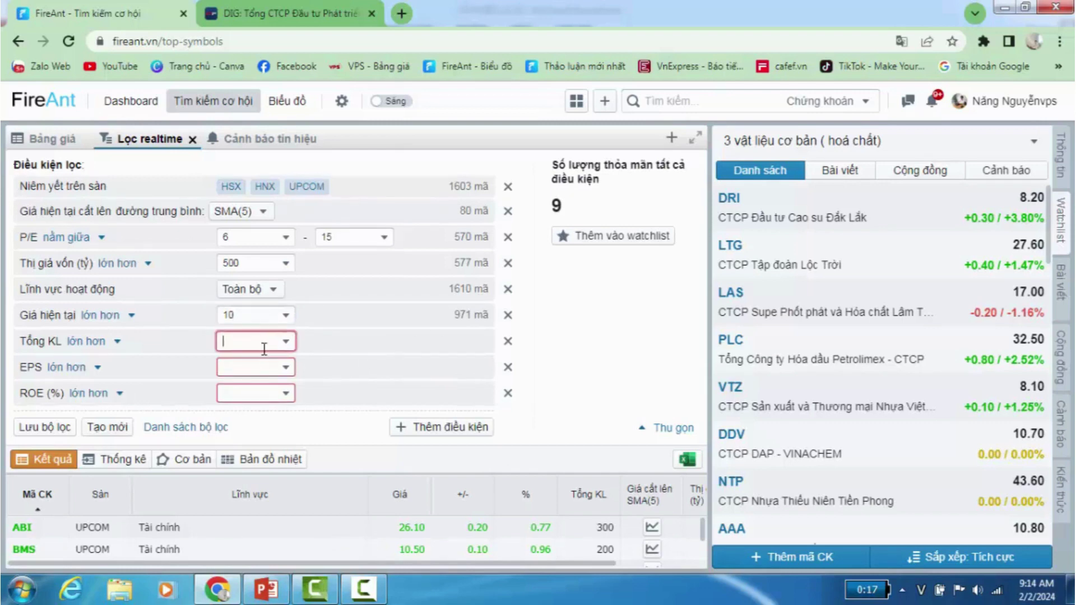
{"action": "type", "text": "2000"}
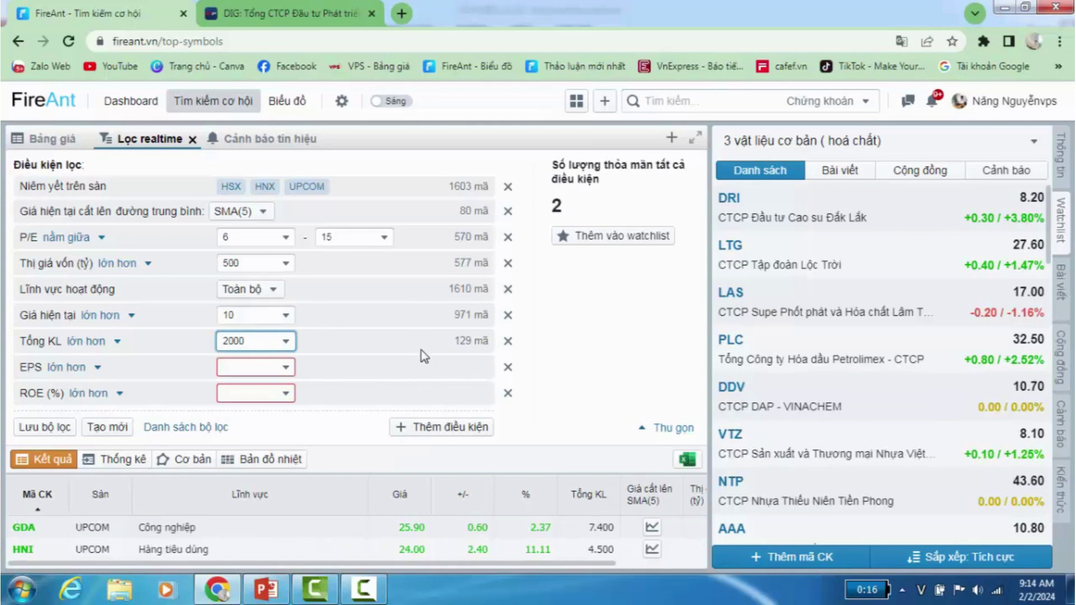
- Set the EPS condition to greater than 1500 and the ROE condition to greater than 15%
{"action": "left_click", "coordinate": [251, 368]}
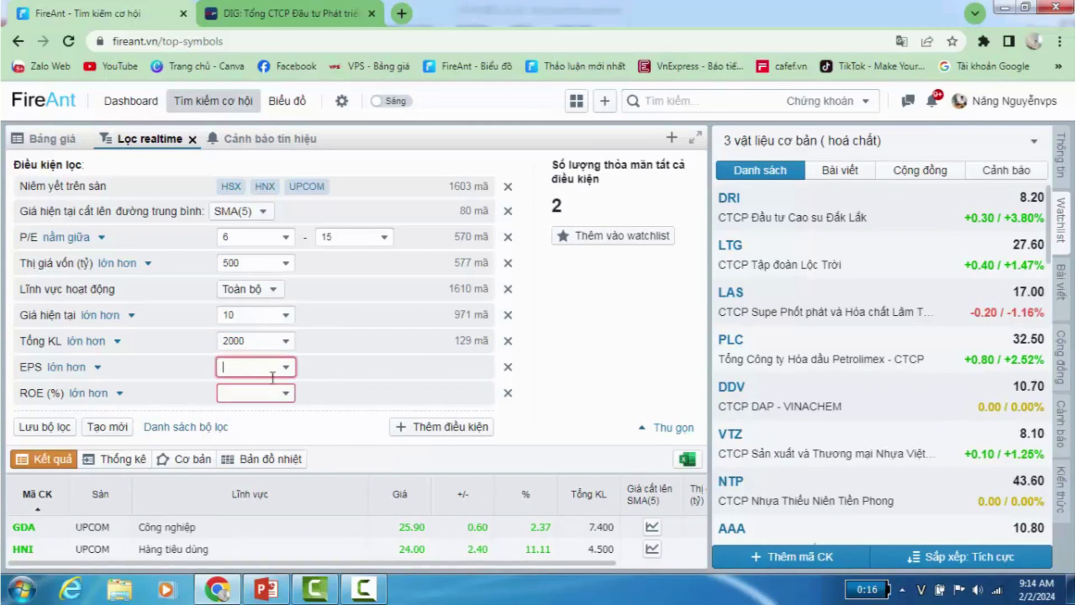
{"action": "type", "text": "1500"}
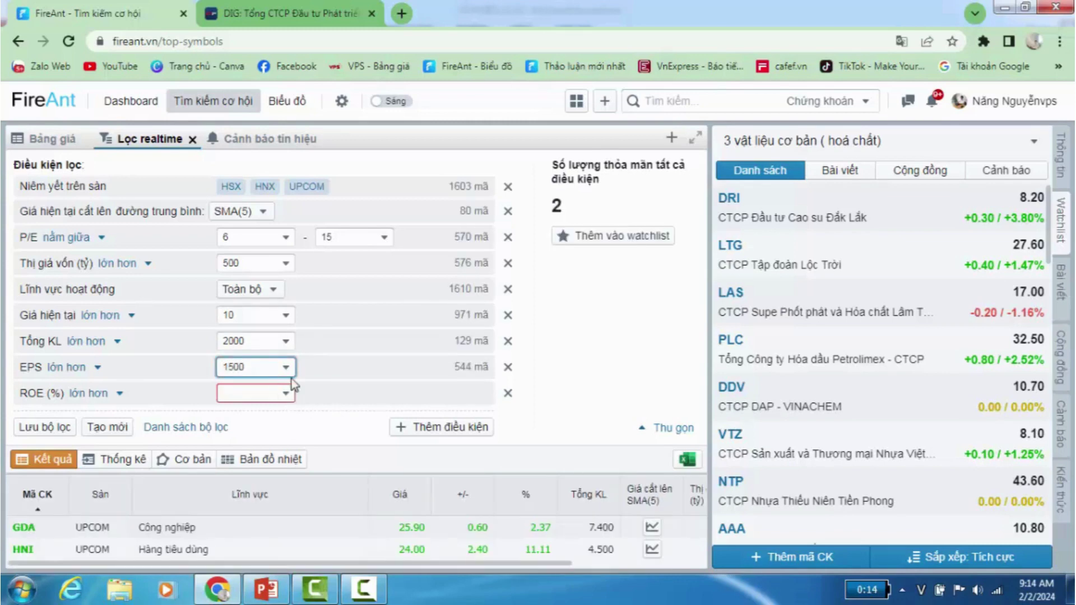
{"action": "left_click", "coordinate": [234, 393]}
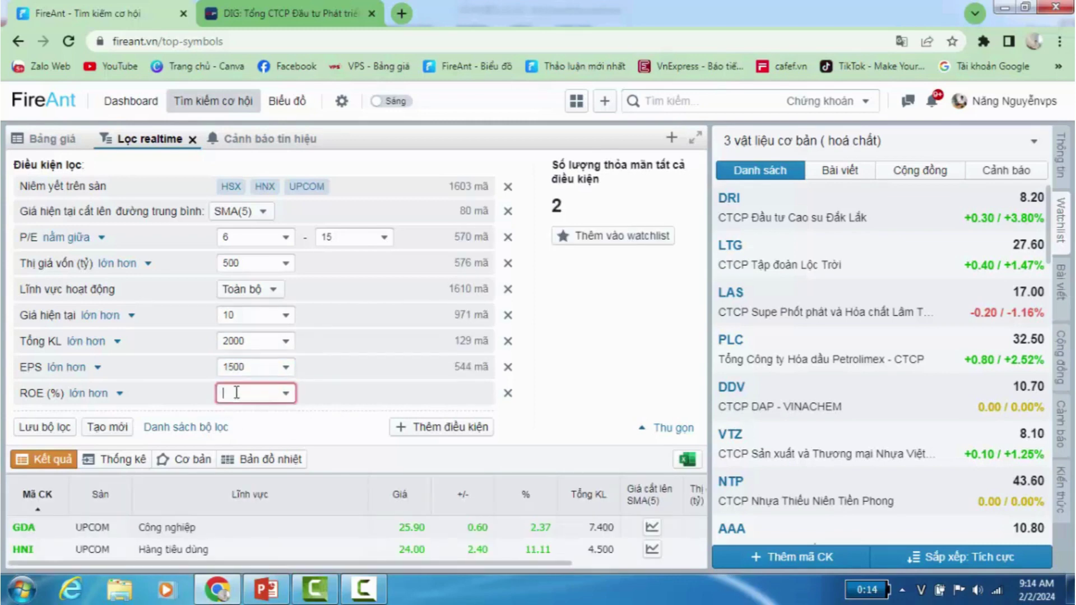
{"action": "type", "text": "15"}
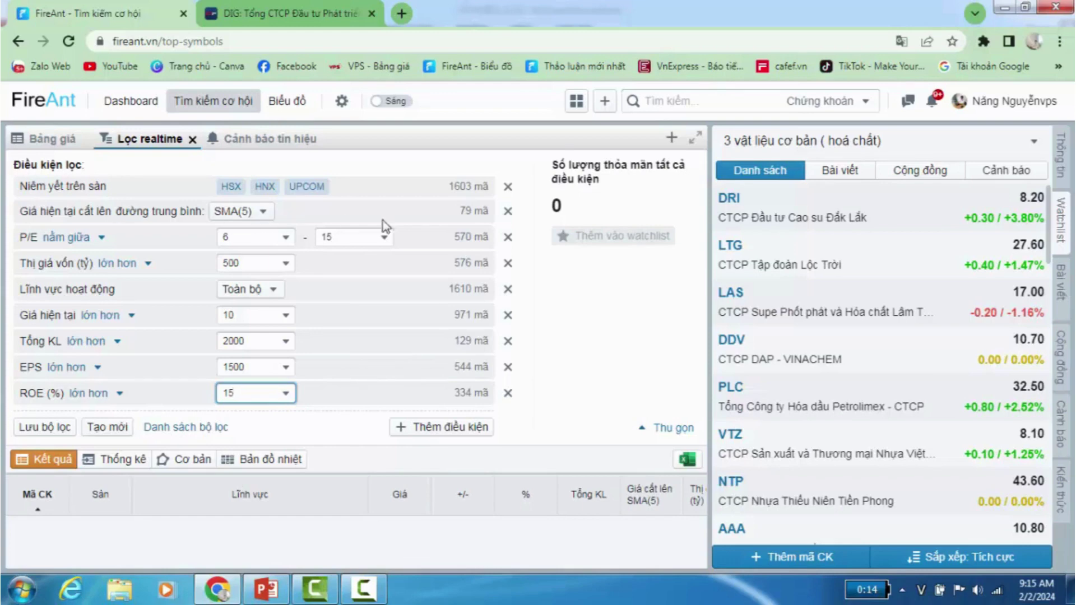
- Remove the condition on the price crossing above the SMA(5) average and look through the list of matching stocks
{"action": "left_click", "coordinate": [508, 211]}
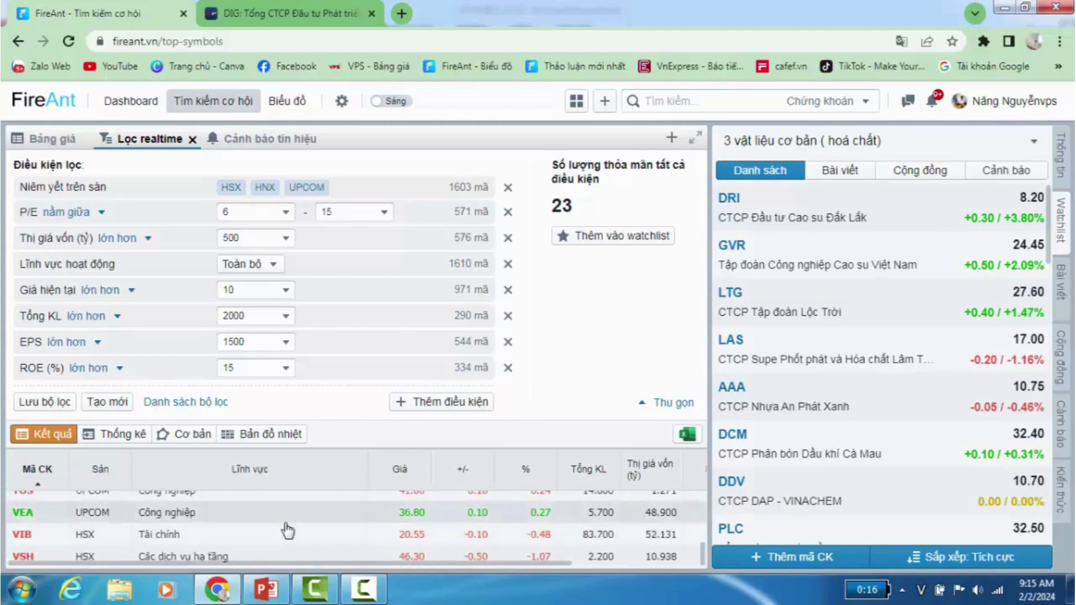
{"action": "scroll", "coordinate": [287, 529], "scroll_direction": "down", "scroll_amount": 3}
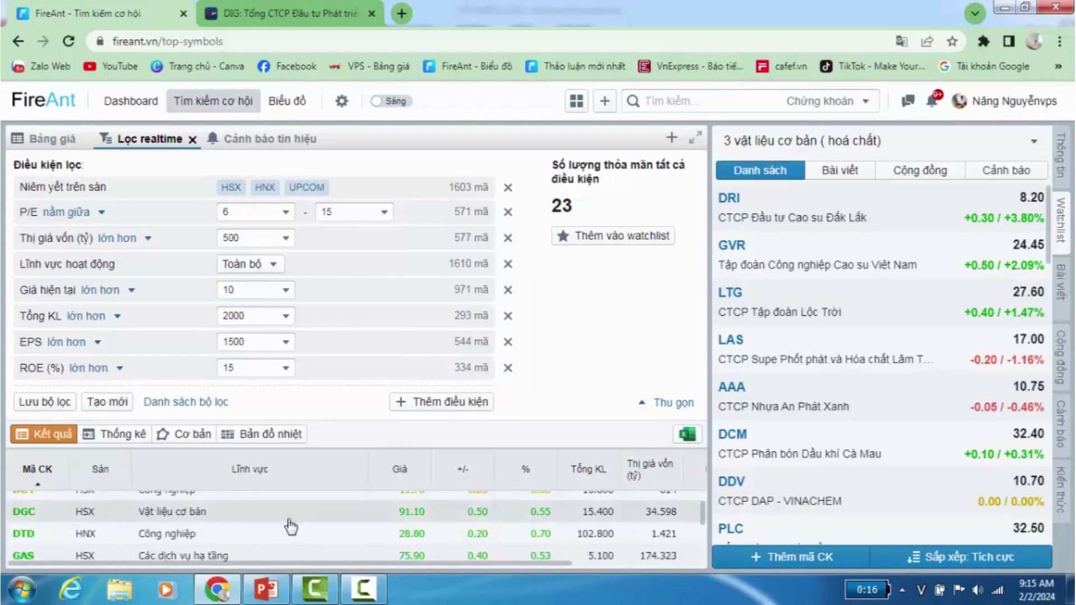
{"action": "scroll", "coordinate": [212, 554], "scroll_direction": "up", "scroll_amount": 3}
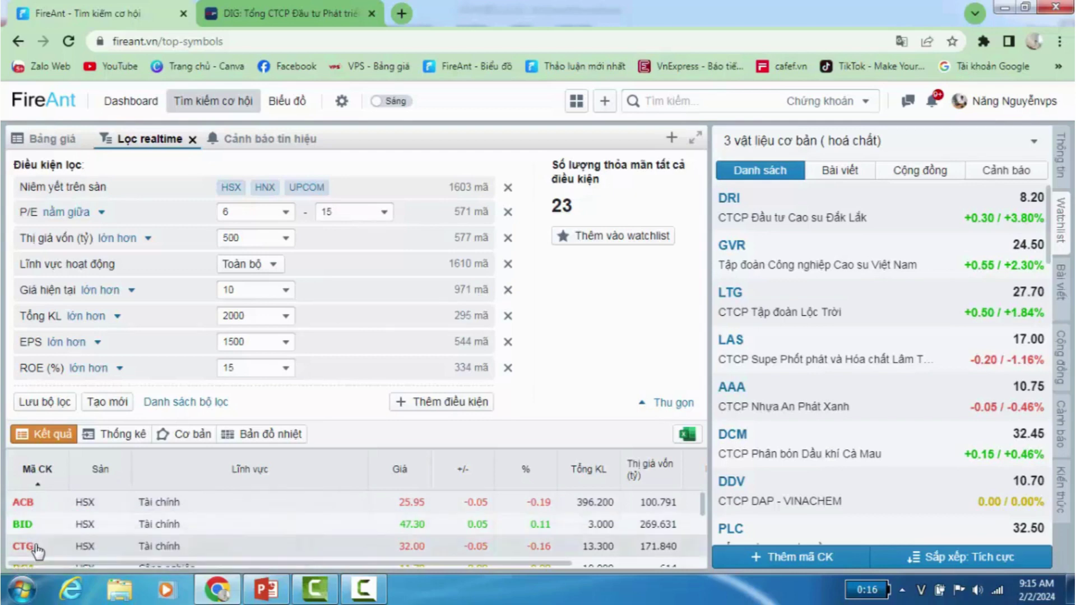
{"action": "scroll", "coordinate": [260, 544], "scroll_direction": "down", "scroll_amount": 3}
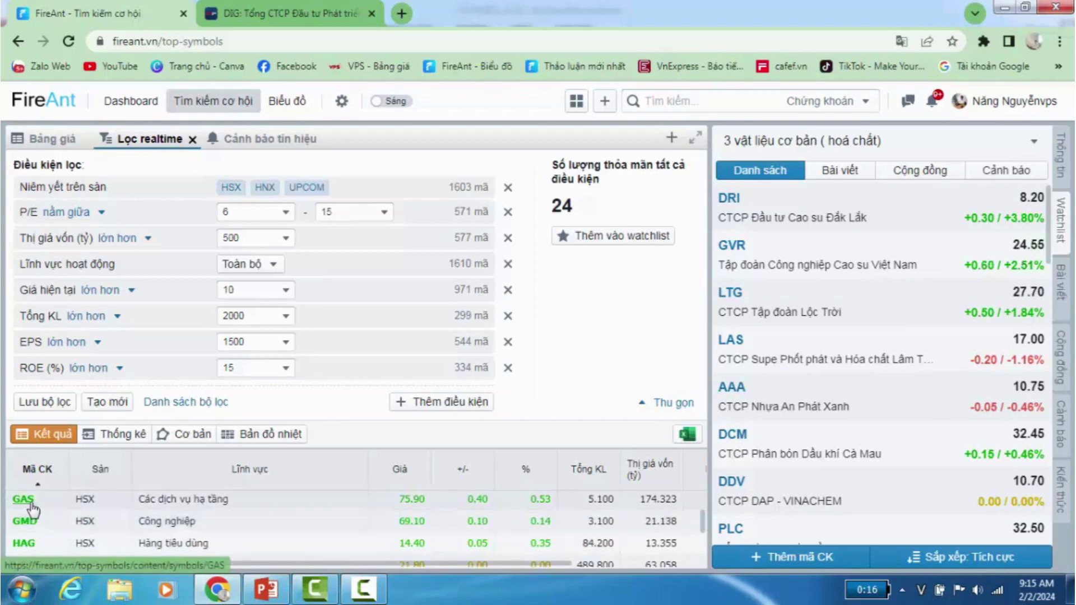
{"action": "scroll", "coordinate": [45, 518], "scroll_direction": "down", "scroll_amount": 8}
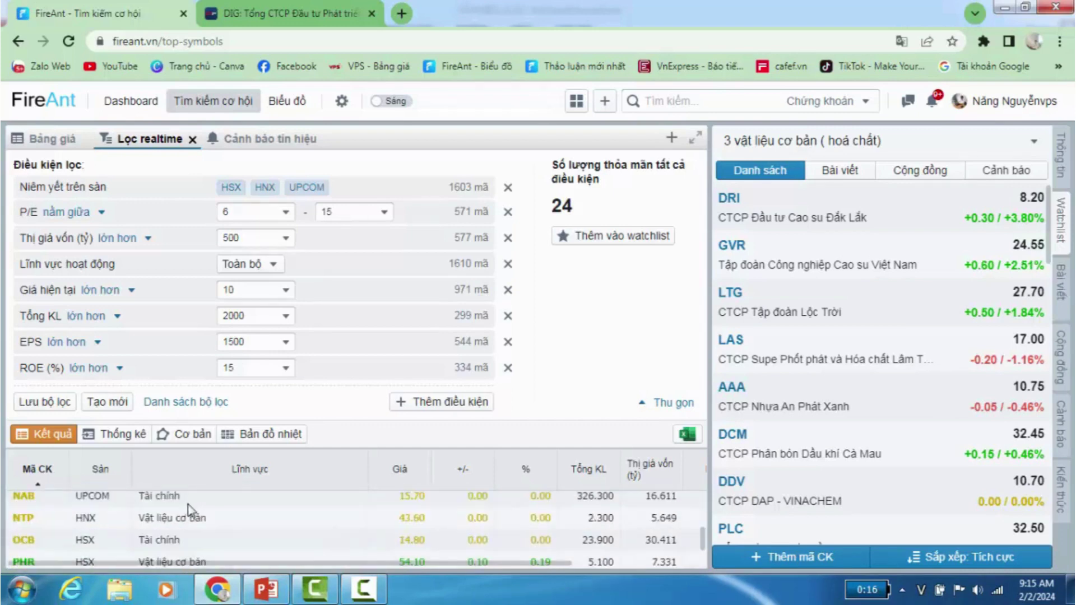
{"action": "scroll", "coordinate": [70, 530], "scroll_direction": "down", "scroll_amount": 3}
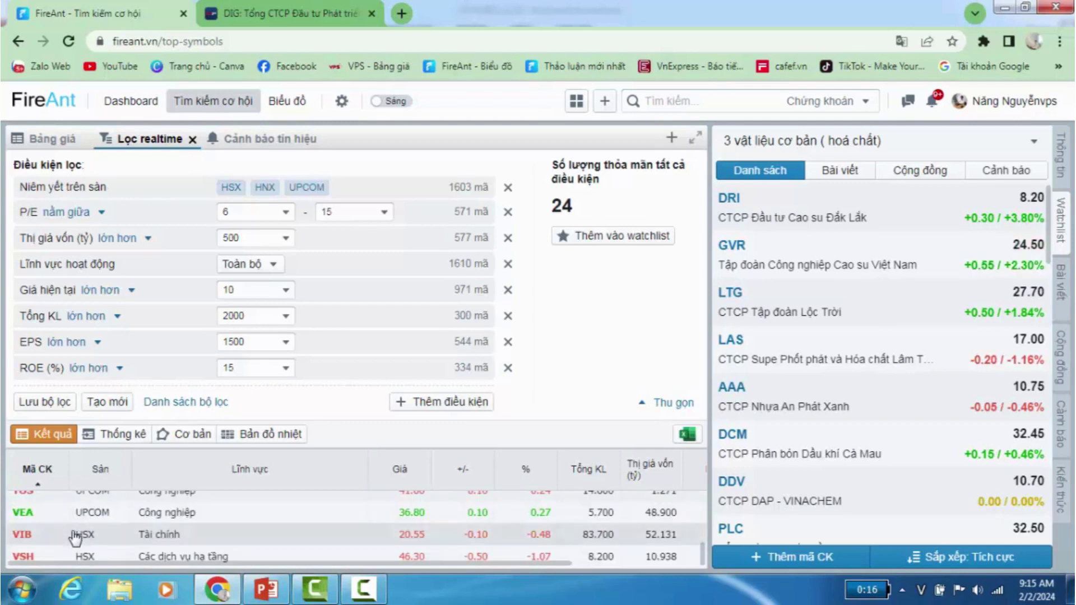
{"action": "scroll", "coordinate": [375, 539], "scroll_direction": "up", "scroll_amount": 5}
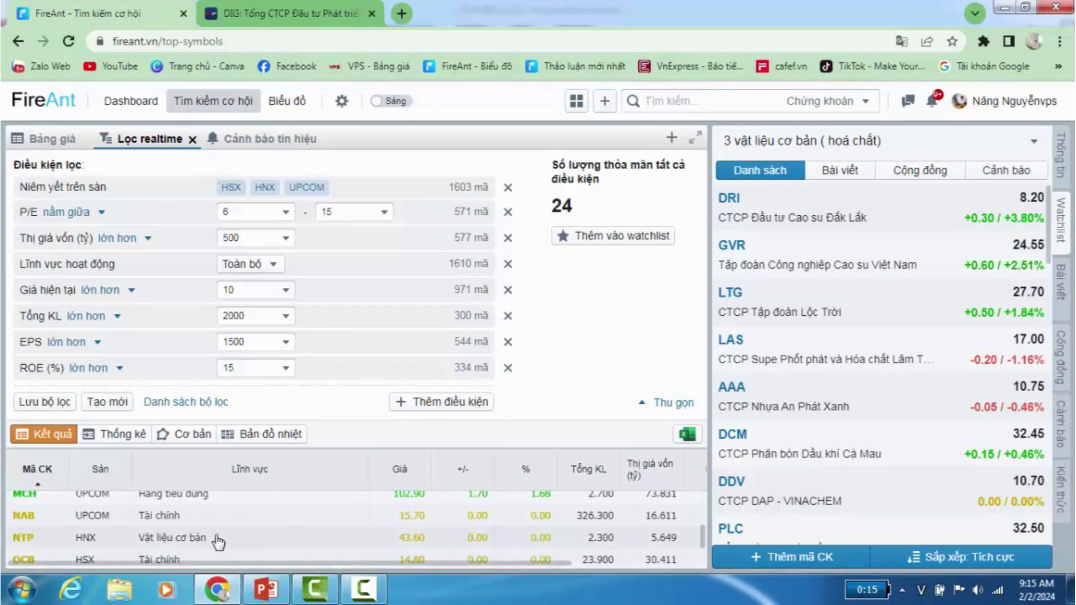
- Review the filter's matching stocks from the first ticker to the last, checking sector, price, change, volume and market cap
{"action": "mouse_move", "coordinate": [33, 542]}
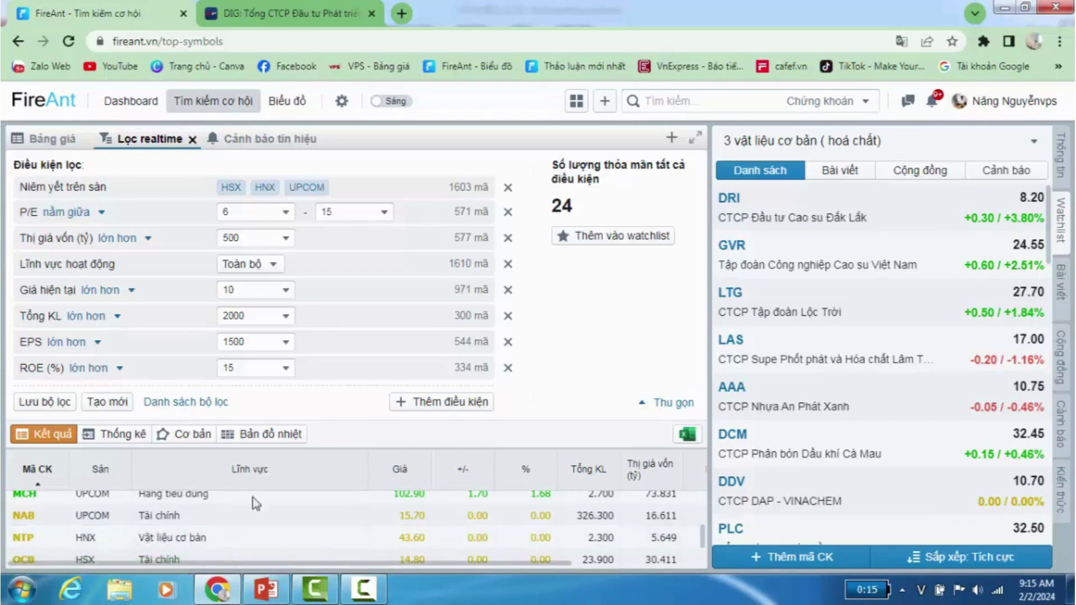
{"action": "mouse_move", "coordinate": [234, 582]}
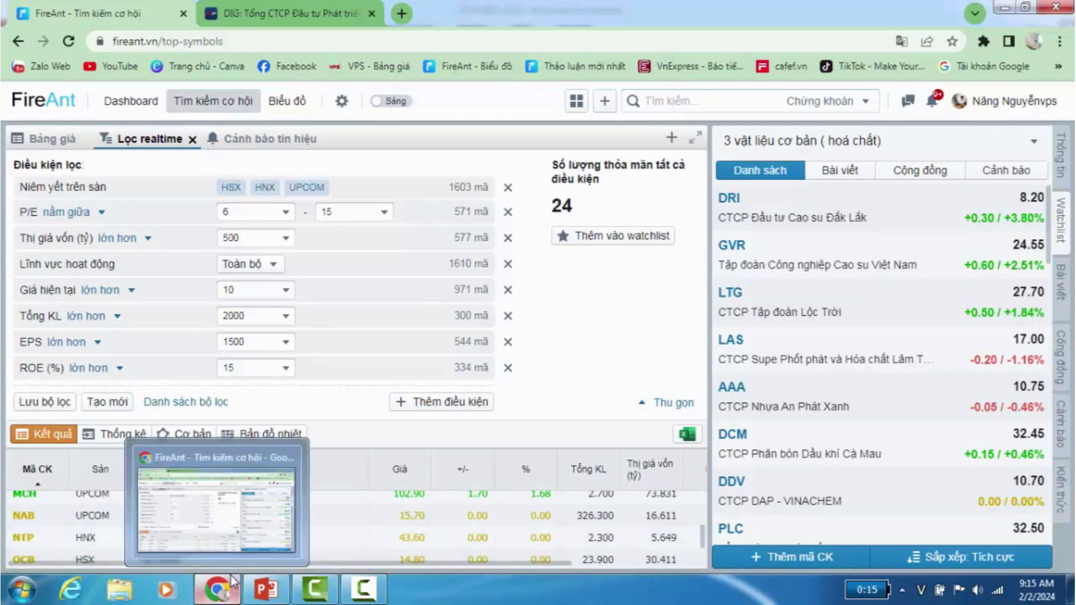
{"action": "scroll", "coordinate": [439, 538], "scroll_direction": "down", "scroll_amount": 5}
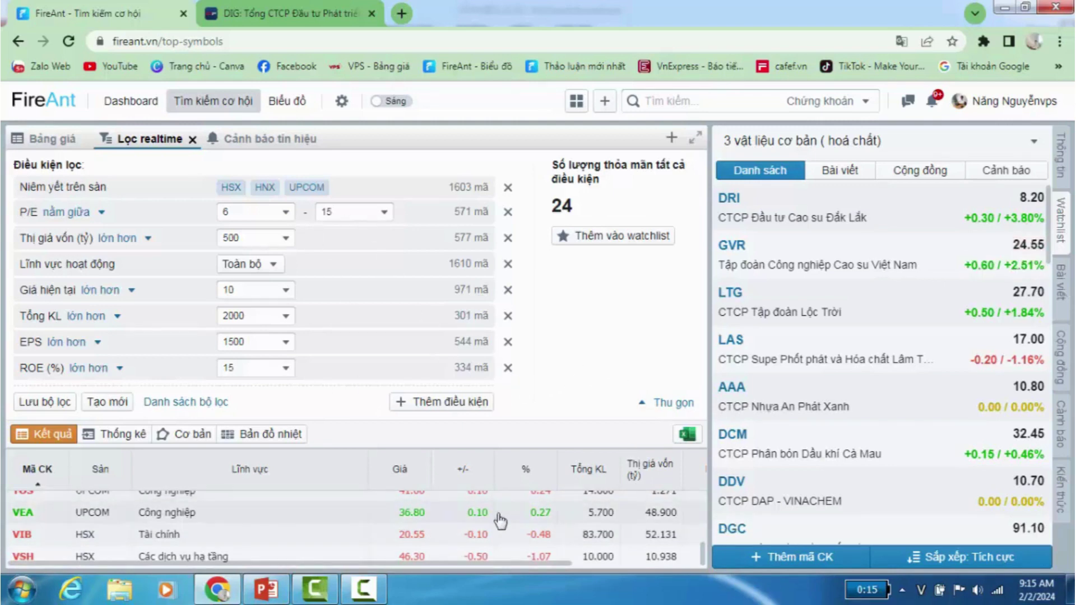
{"action": "scroll", "coordinate": [494, 535], "scroll_direction": "up", "scroll_amount": 5}
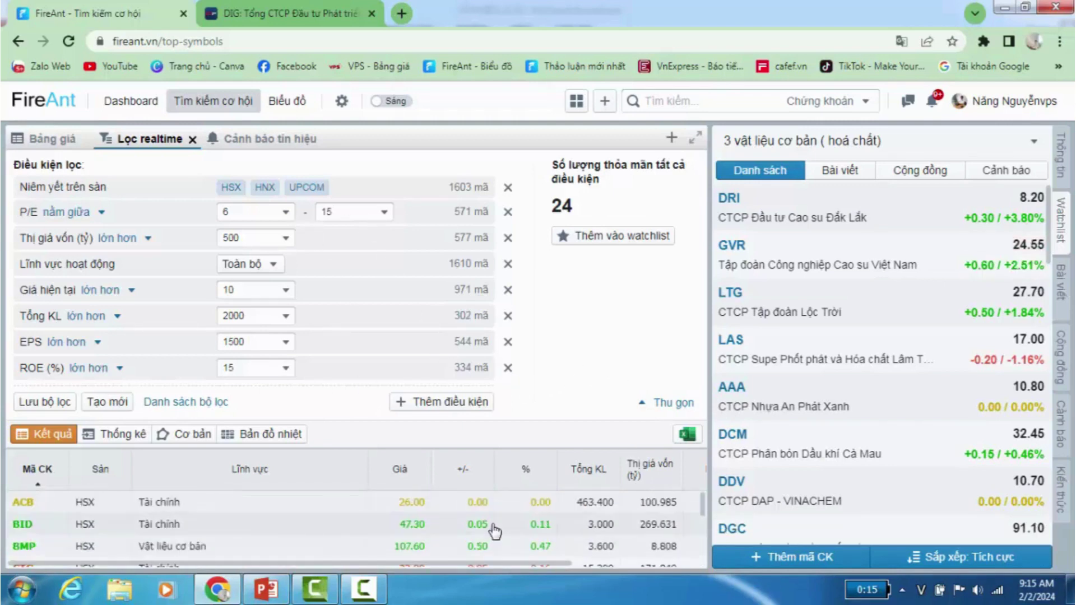
{"action": "scroll", "coordinate": [493, 523], "scroll_direction": "down", "scroll_amount": 5}
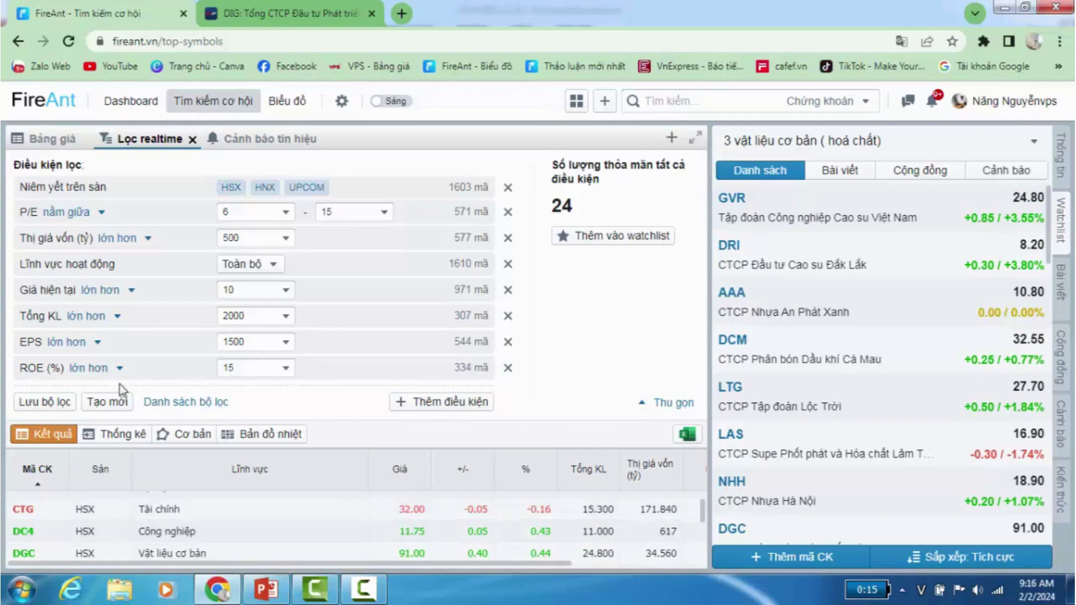
{"action": "scroll", "coordinate": [463, 510], "scroll_direction": "up", "scroll_amount": 2}
{"action": "scroll", "coordinate": [463, 510], "scroll_direction": "down", "scroll_amount": 2}
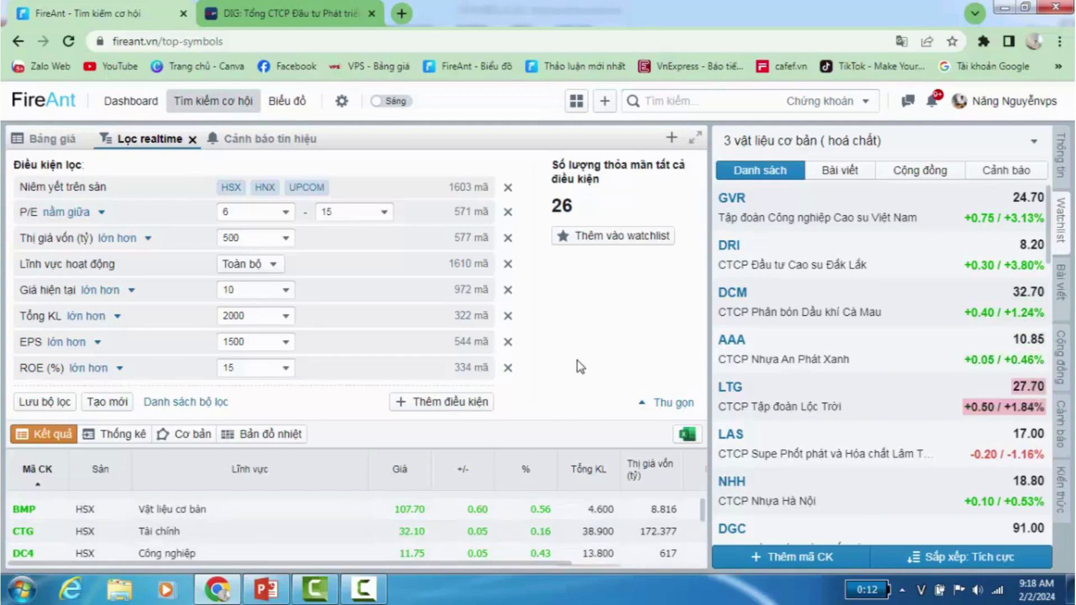
{"action": "left_click", "coordinate": [363, 588]}
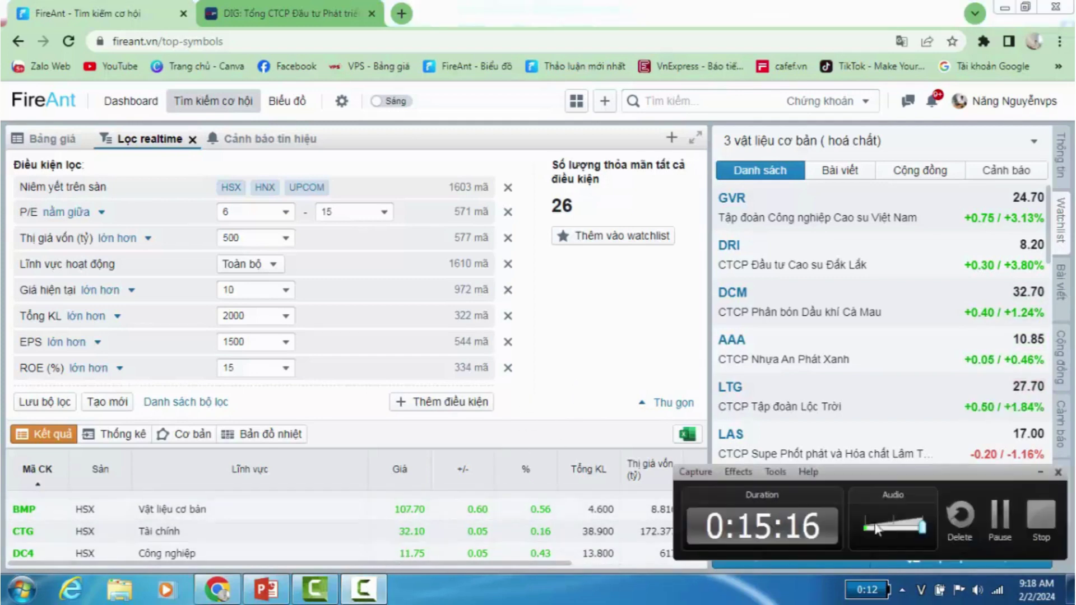